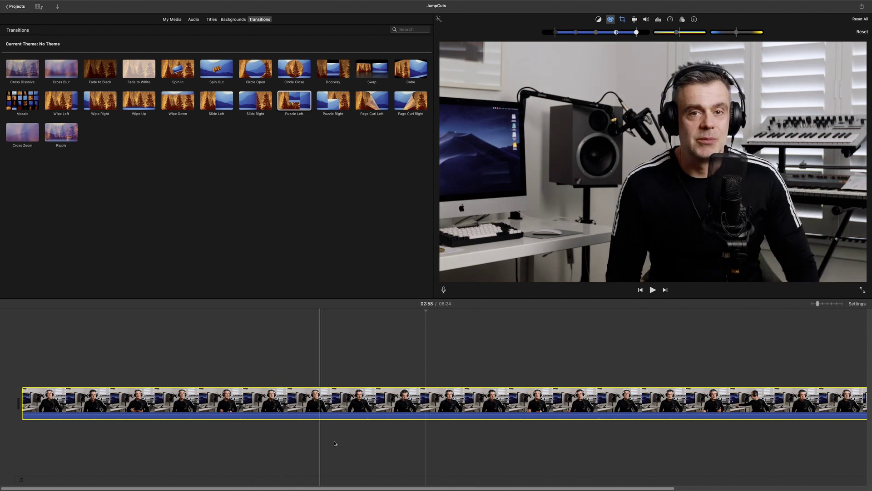
# - Scrub the playhead to 03:48 in the talking-head clip for the first jump cut
pyautogui.moveTo(426, 311); pyautogui.dragTo(511, 400)
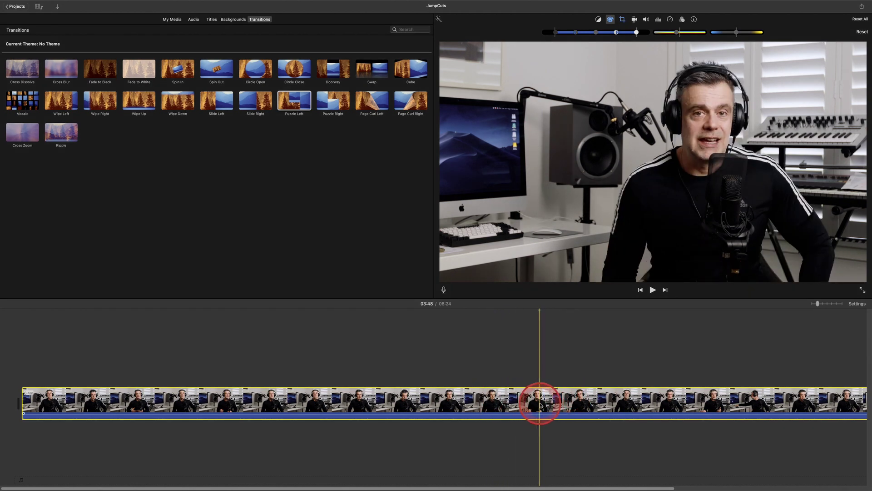
pyautogui.rightClick(541, 400)
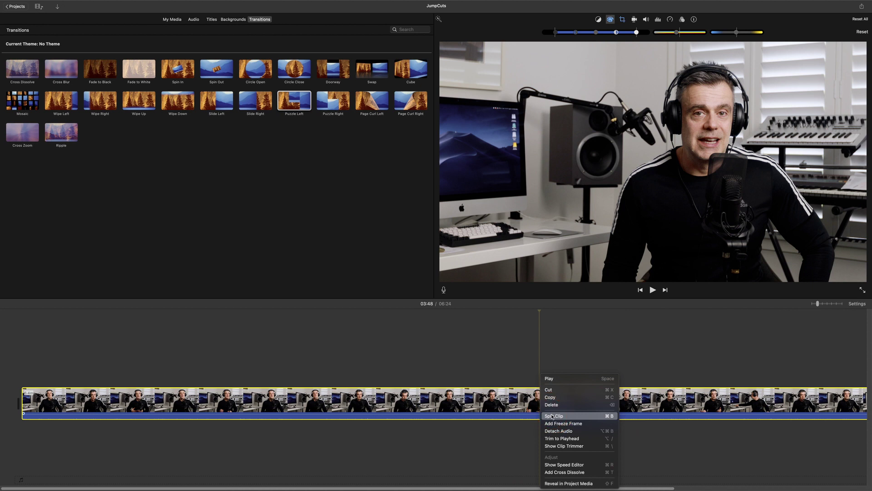
# - Split the clip at 03:48 and 05:00, then move the playhead back into the middle clip
pyautogui.click(612, 416)
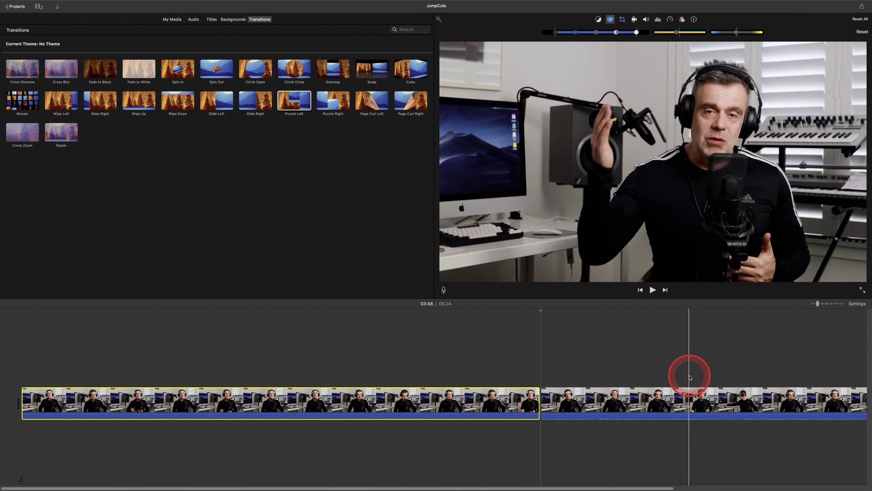
pyautogui.click(706, 394)
pyautogui.press('super+b')
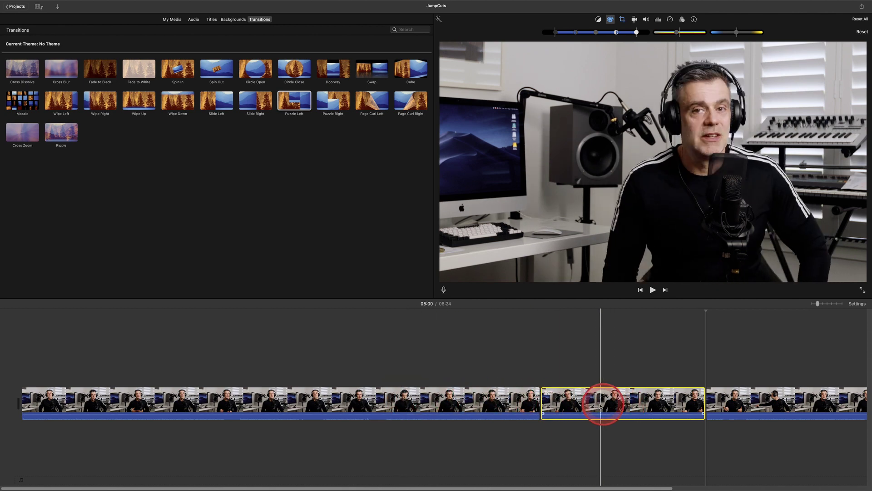
pyautogui.click(335, 315)
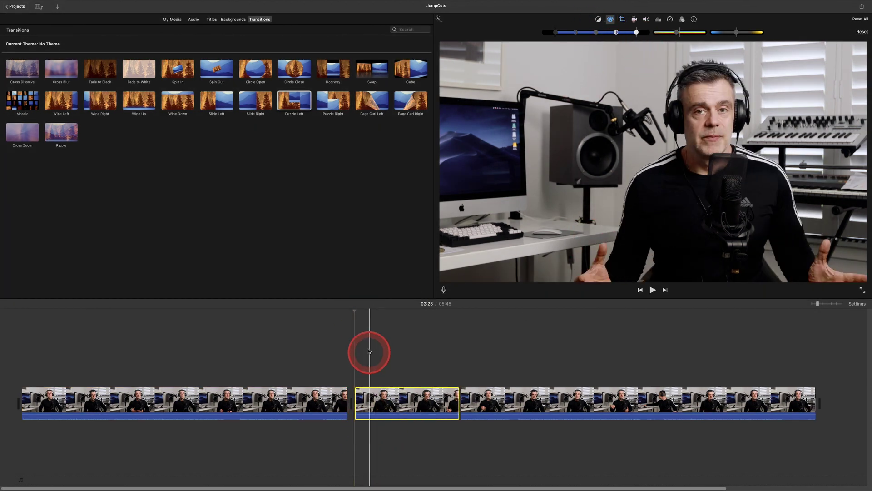
pyautogui.click(377, 315)
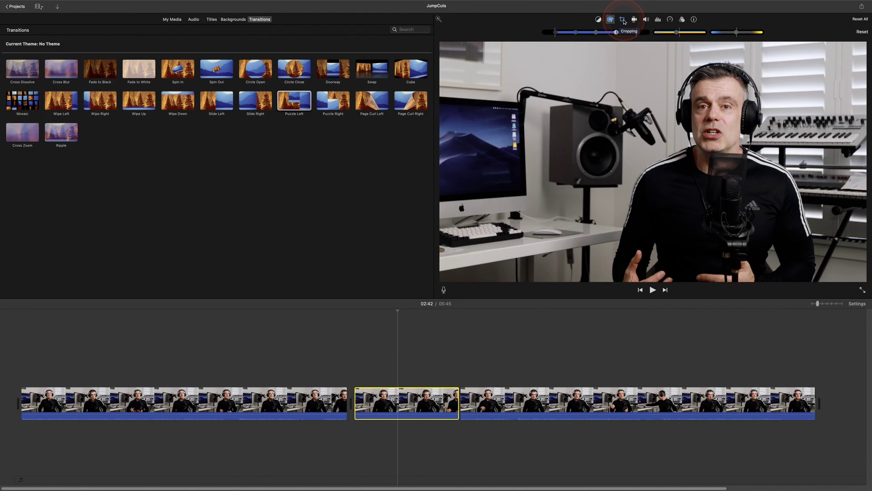
# - Set the middle clip to Crop to Fill and tighten the frame around the speaker's face
pyautogui.click(623, 19)
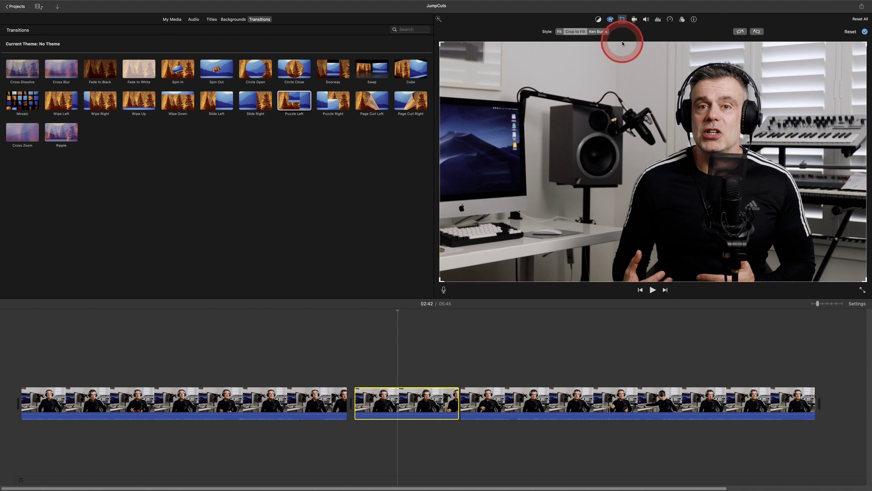
pyautogui.click(558, 32)
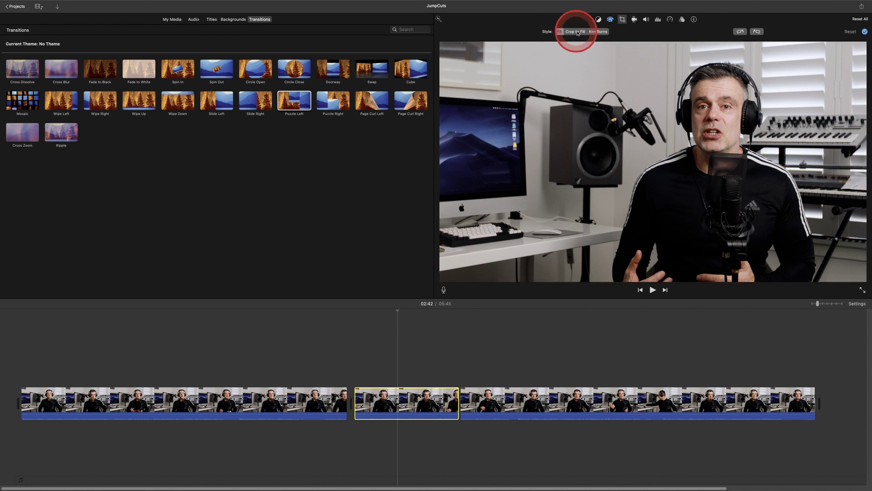
pyautogui.click(575, 32)
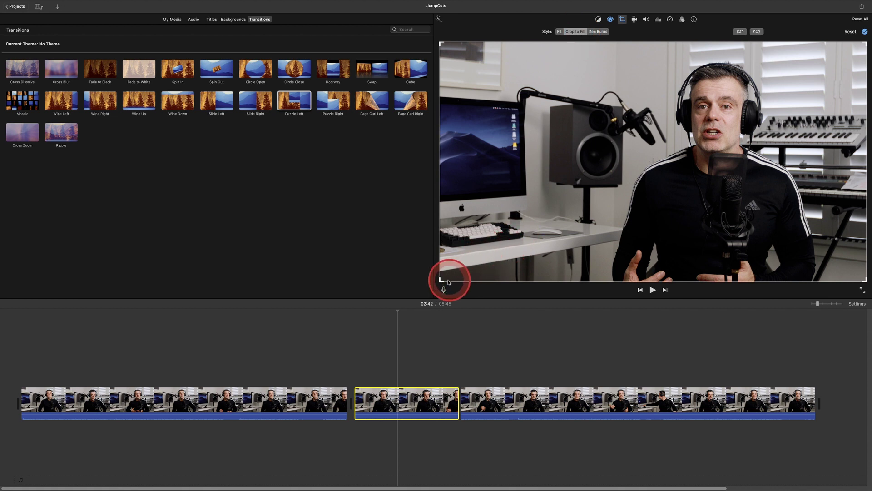
pyautogui.moveTo(443, 281); pyautogui.dragTo(570, 202)
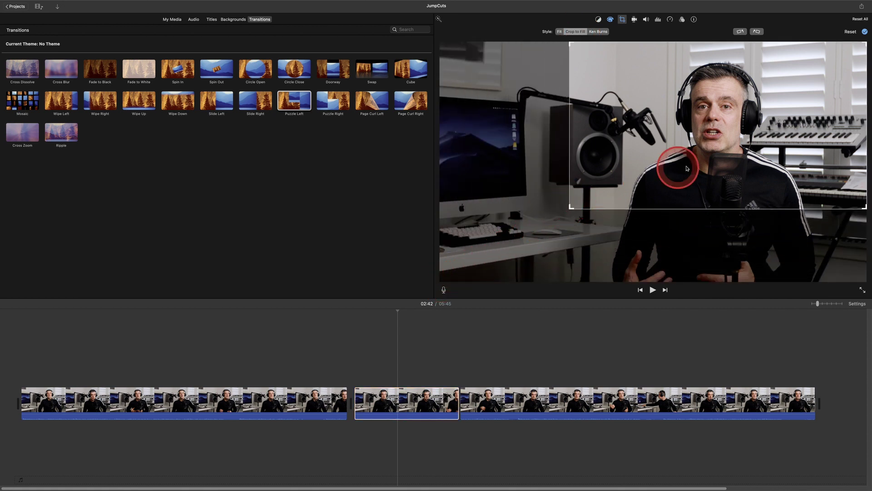
pyautogui.moveTo(677, 168)
pyautogui.mouseDown()
pyautogui.moveTo(672, 178)
pyautogui.moveTo(645, 170)
pyautogui.moveTo(660, 182)
pyautogui.moveTo(669, 178)
pyautogui.moveTo(655, 169)
pyautogui.moveTo(687, 170)
pyautogui.mouseUp()
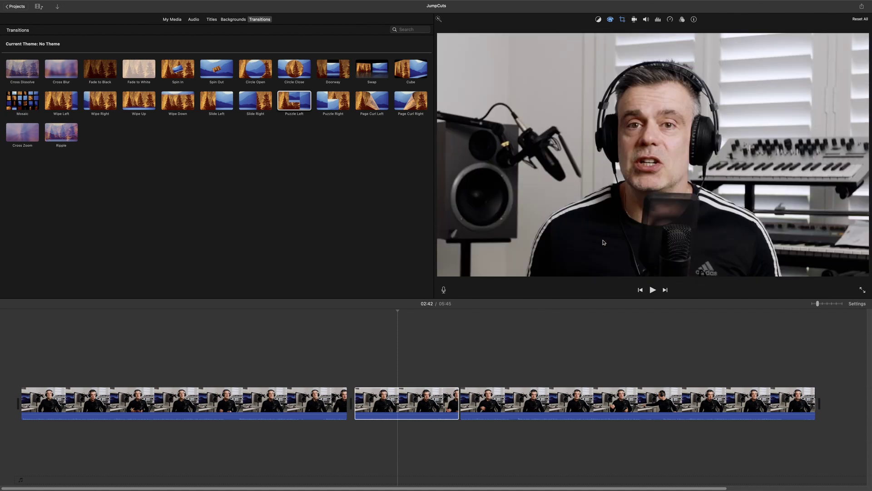
pyautogui.click(334, 317)
# - Preview the punched-in middle clip, then place the playhead on the short clip after the cut
pyautogui.click(653, 291)
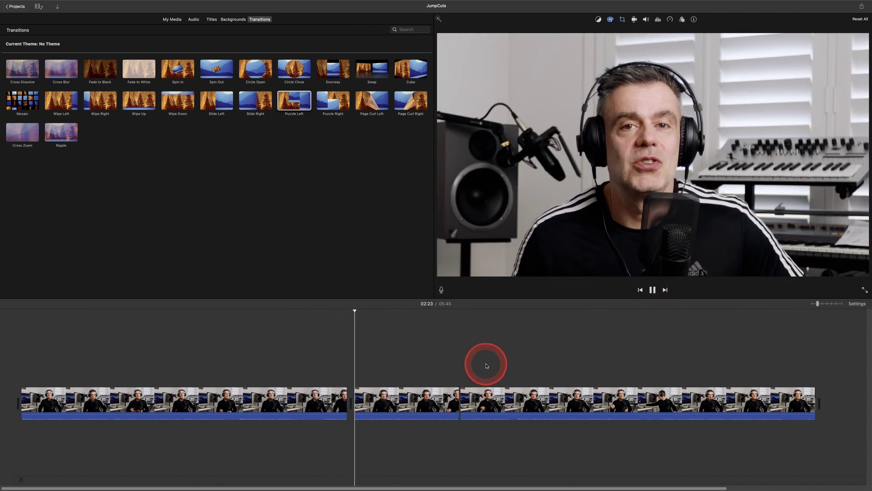
pyautogui.click(358, 318)
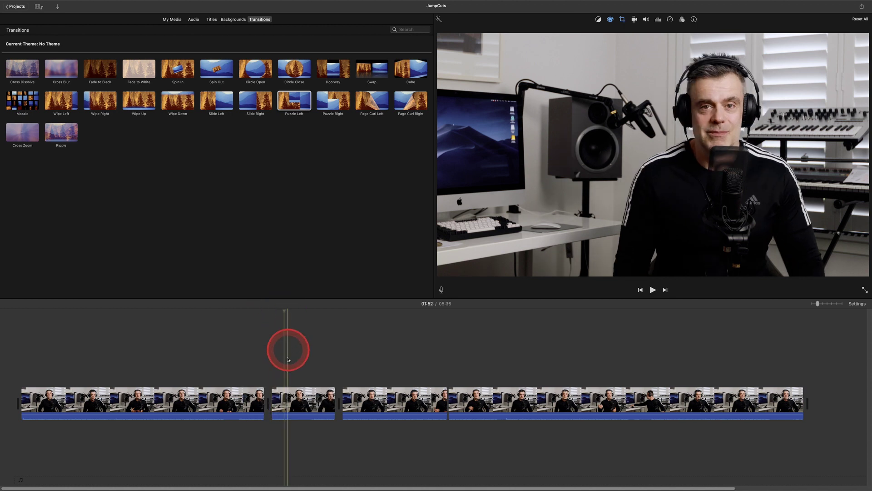
pyautogui.click(283, 393)
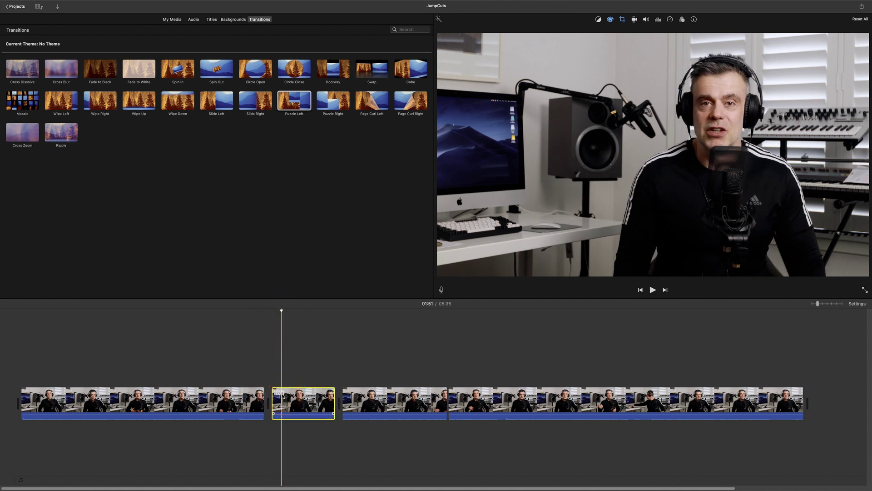
# - Select the short first piece and set the playhead to 01:48
pyautogui.click(282, 393)
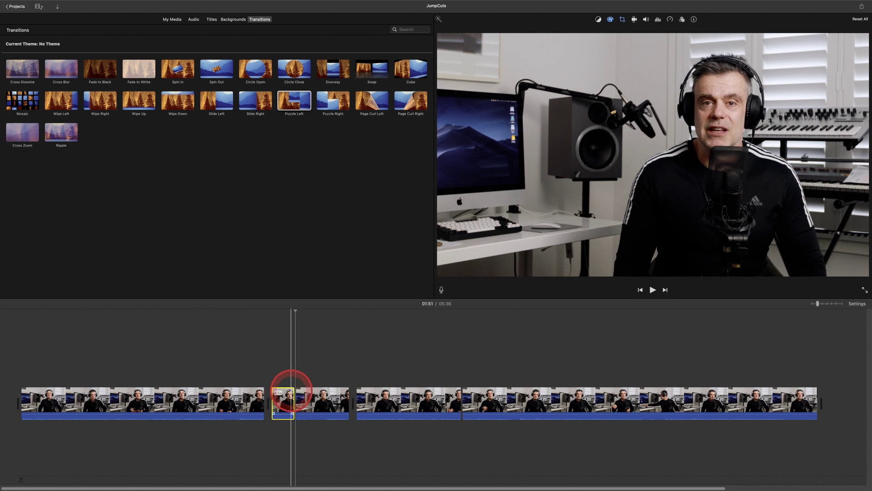
pyautogui.click(301, 312)
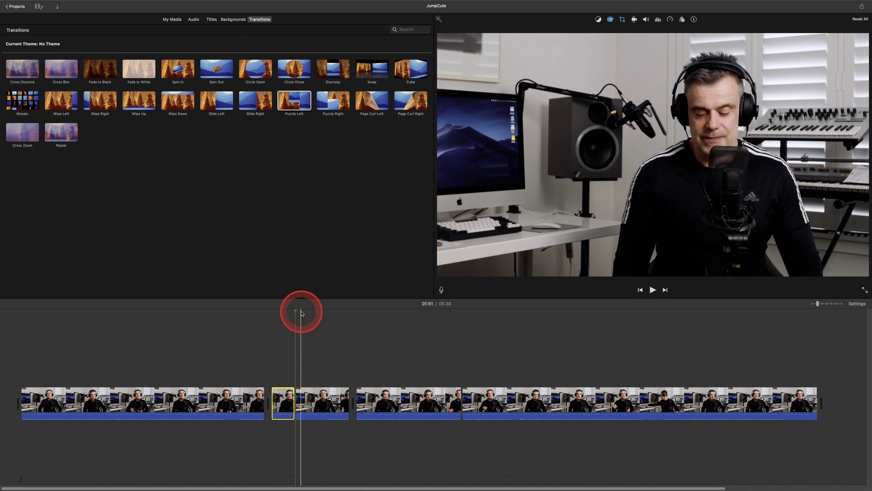
pyautogui.moveTo(302, 313); pyautogui.dragTo(284, 311)
pyautogui.click(273, 395)
pyautogui.click(281, 395)
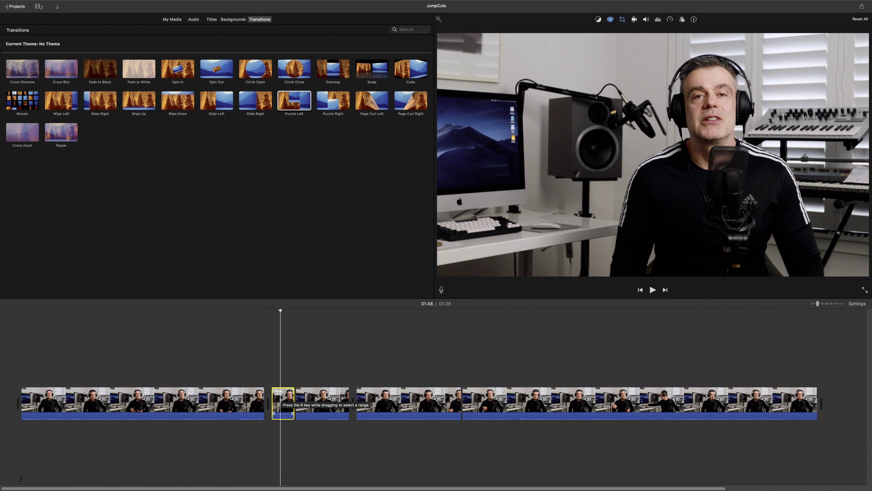
# - Apply a Ken Burns zoom, shrinking the end frame and centring it on the speaker's face
pyautogui.click(622, 20)
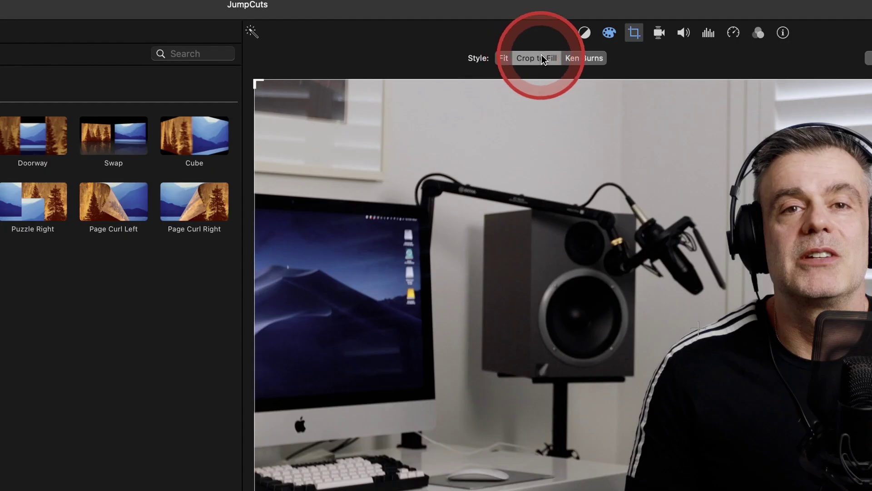
pyautogui.click(592, 33)
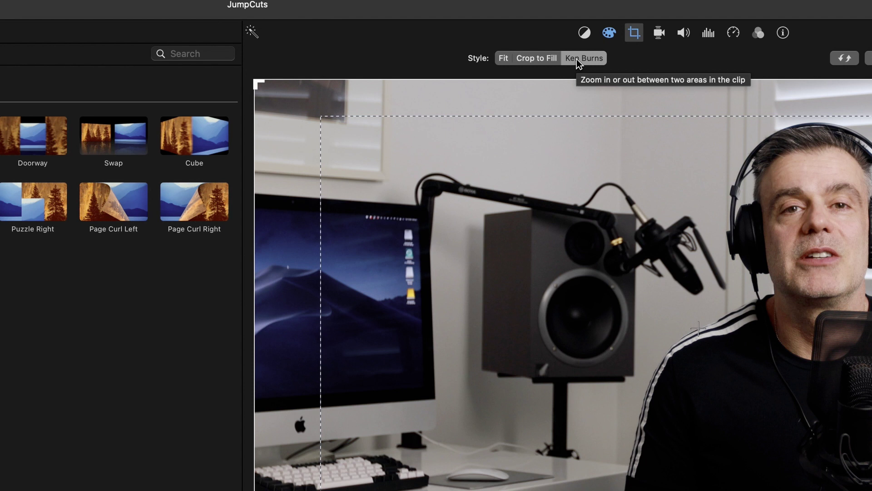
pyautogui.click(576, 59)
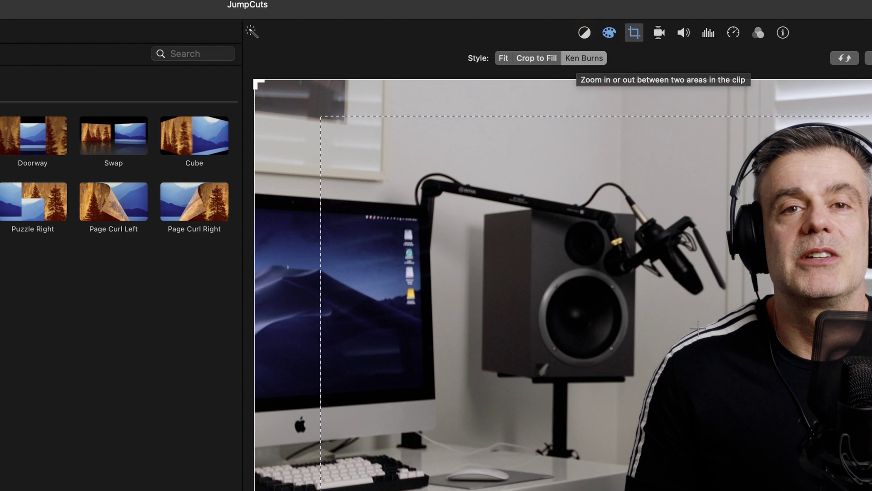
pyautogui.click(440, 280)
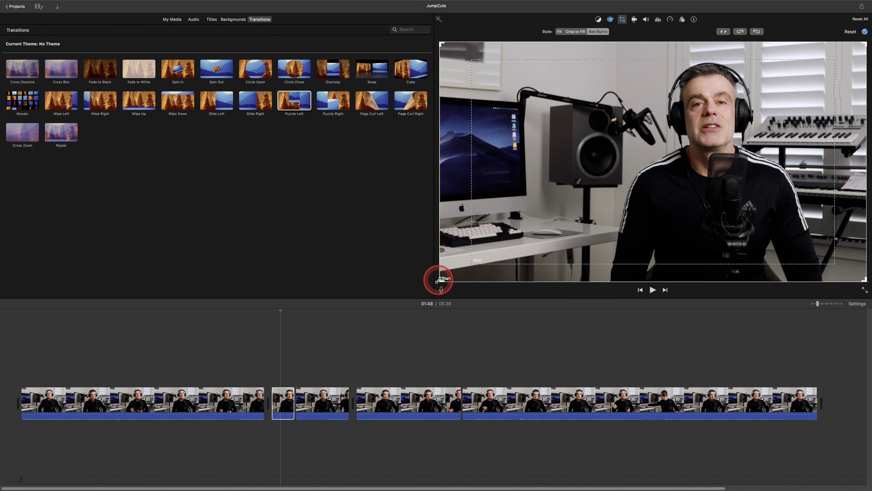
pyautogui.click(472, 263)
pyautogui.moveTo(472, 263); pyautogui.dragTo(525, 233)
pyautogui.click(649, 184)
pyautogui.moveTo(650, 184); pyautogui.dragTo(674, 173)
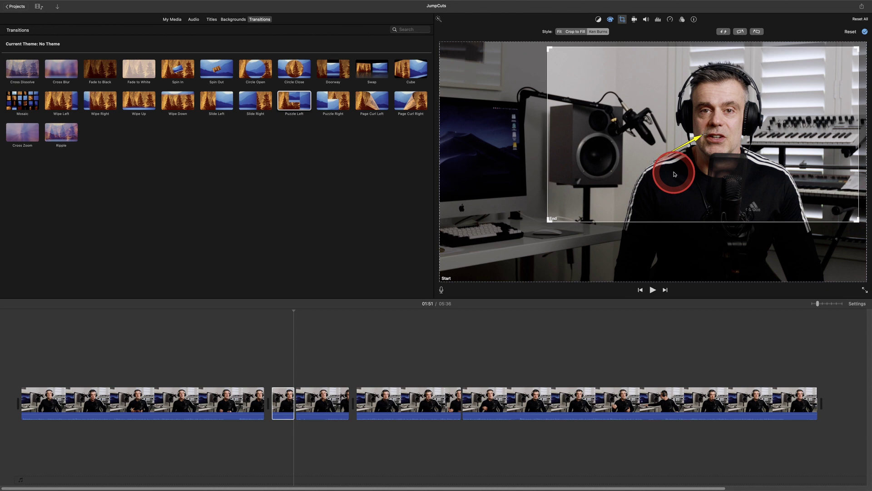
# - Preview the Ken Burns clip from 01:44 and scrub back to find the next cut point
pyautogui.click(270, 317)
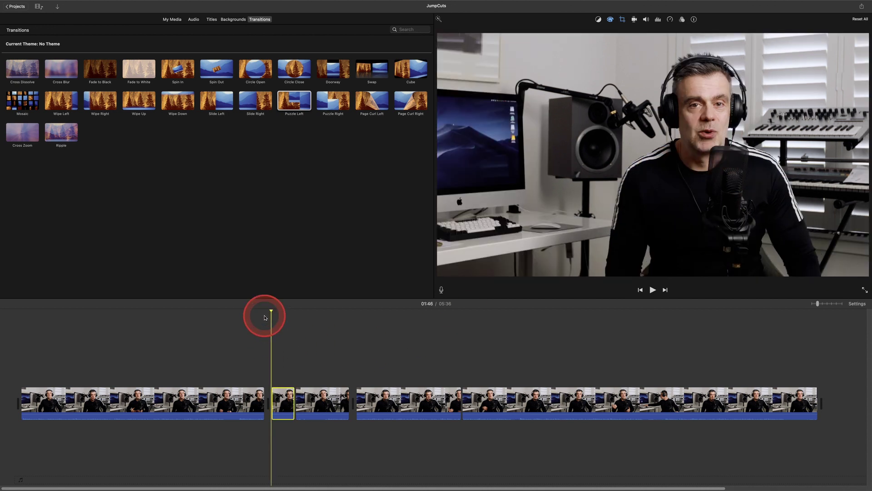
pyautogui.click(259, 317)
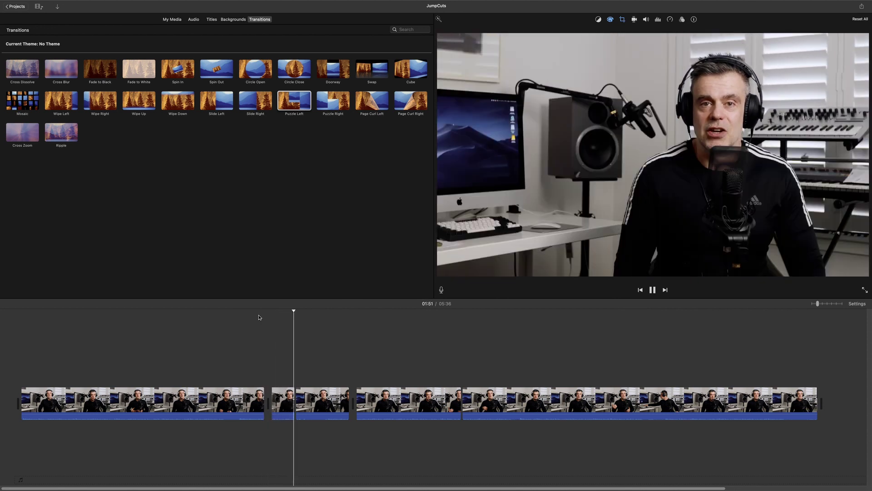
pyautogui.click(293, 317)
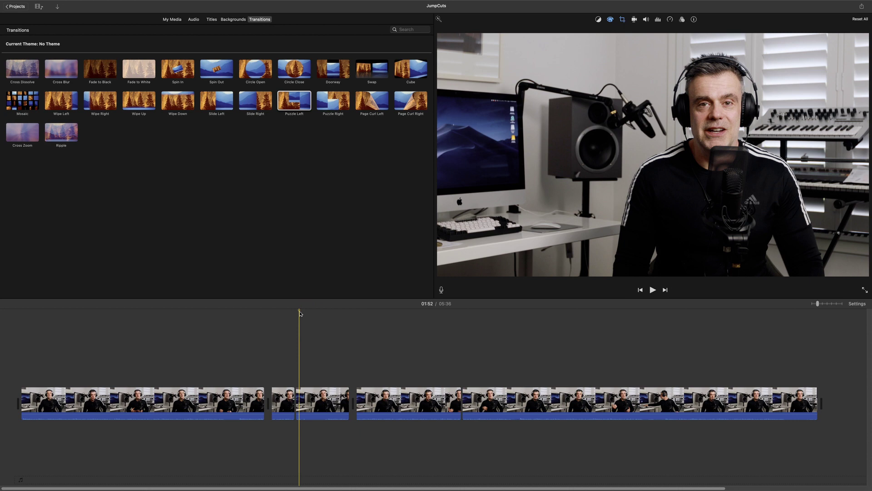
pyautogui.moveTo(299, 314); pyautogui.dragTo(280, 319)
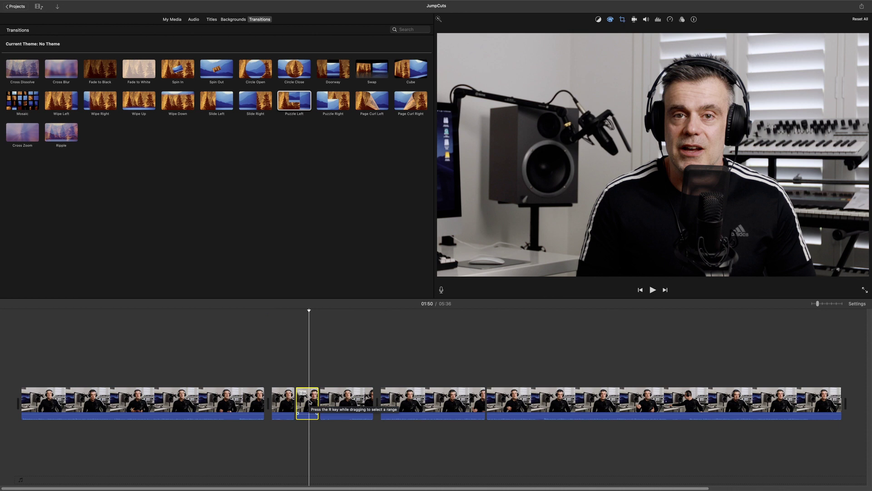
# - Set the short clip to Crop to Fill and play the passage back from 01:45
pyautogui.press('c')
pyautogui.click(575, 31)
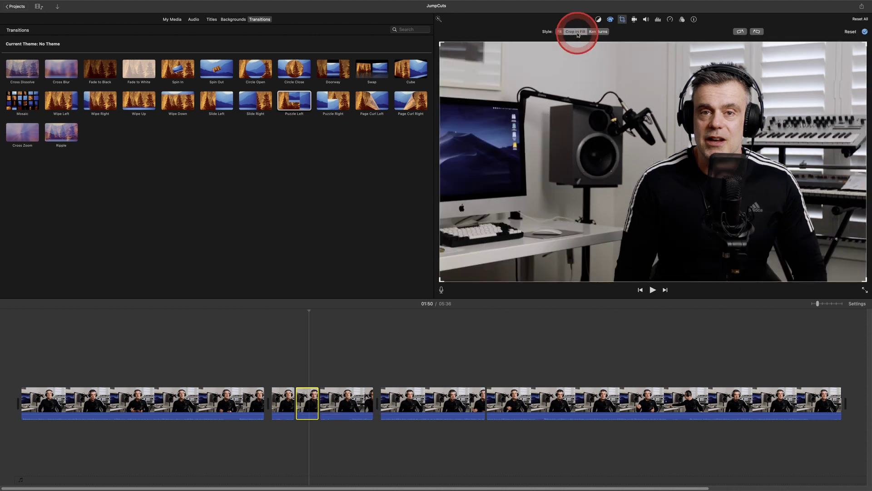
pyautogui.moveTo(271, 312); pyautogui.dragTo(263, 312)
pyautogui.moveTo(615, 306); pyautogui.dragTo(648, 291)
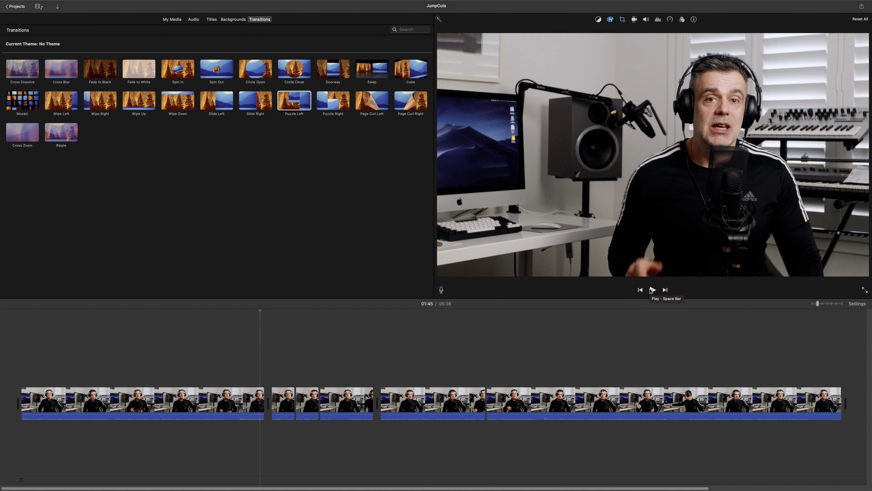
pyautogui.moveTo(651, 291); pyautogui.dragTo(651, 291)
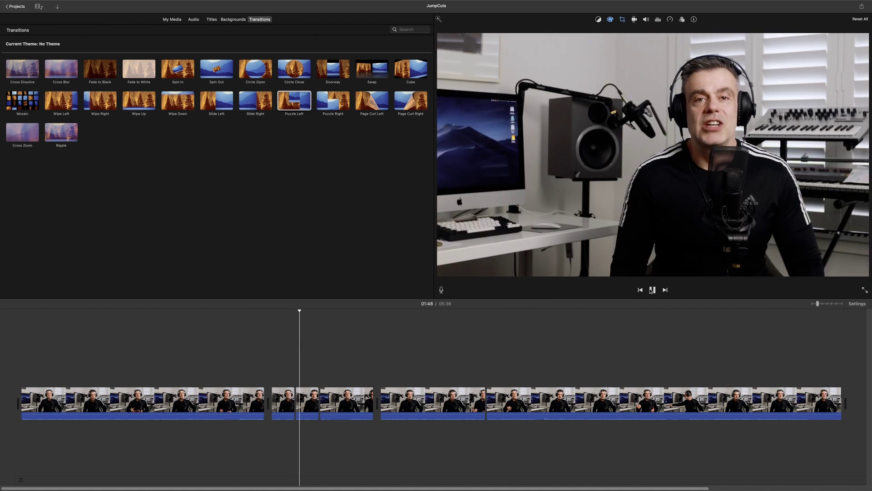
pyautogui.click(531, 320)
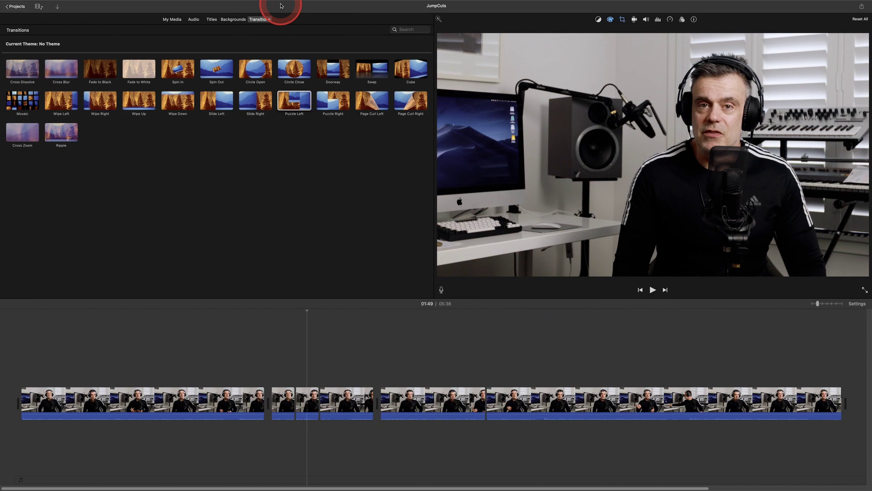
# - Split the first clip at 00:53
pyautogui.click(238, 248)
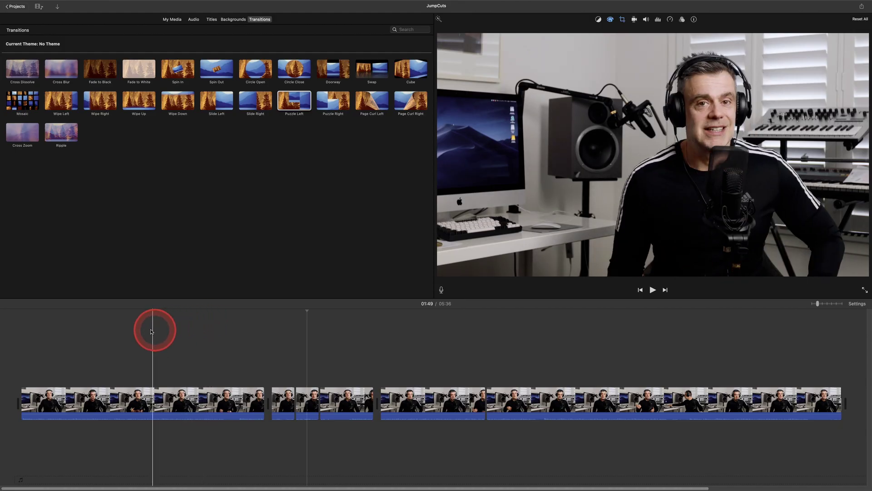
pyautogui.click(143, 335)
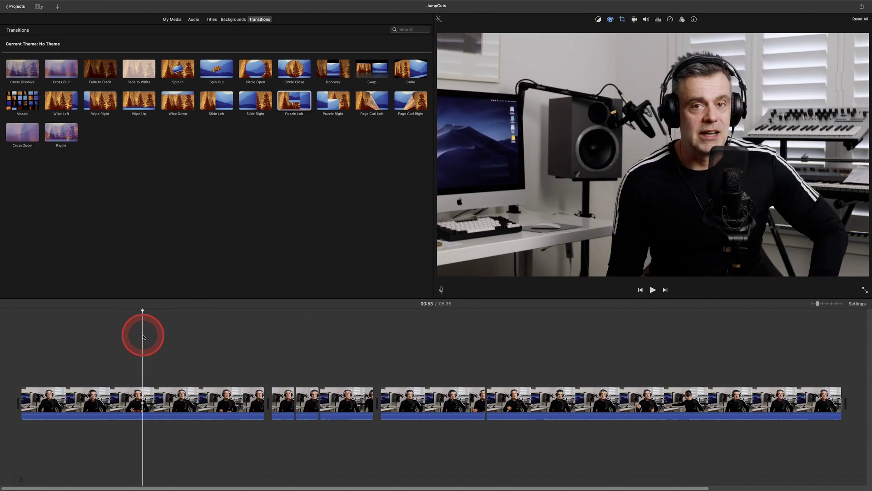
pyautogui.click(143, 395)
pyautogui.press('super+b')
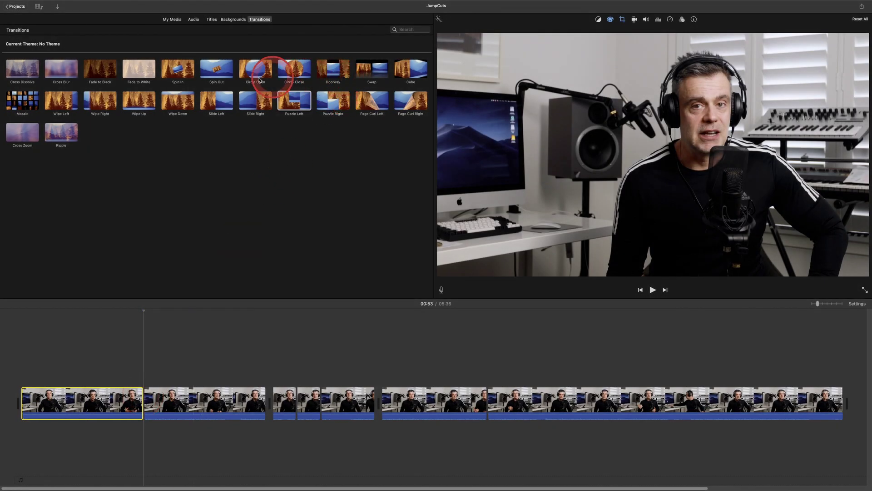
# - Add a Cross Blur transition at the 00:53 cut and preview it
pyautogui.click(62, 71)
pyautogui.moveTo(62, 72); pyautogui.dragTo(141, 335)
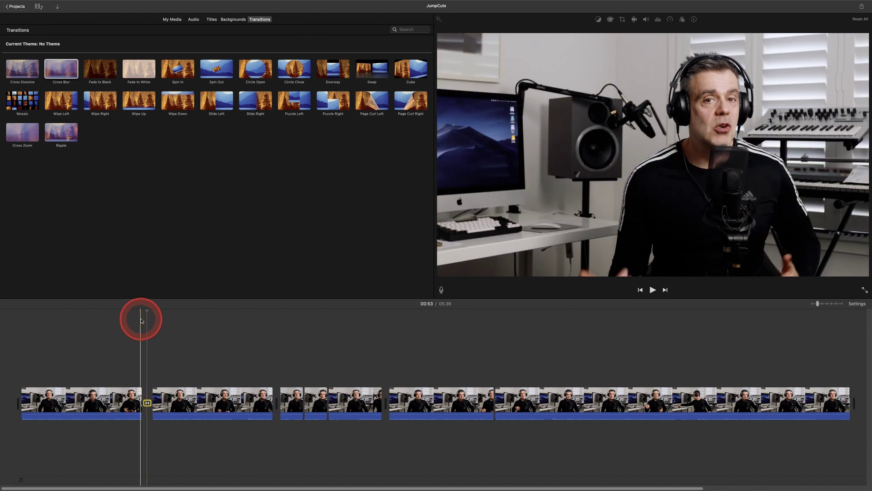
pyautogui.press('space')
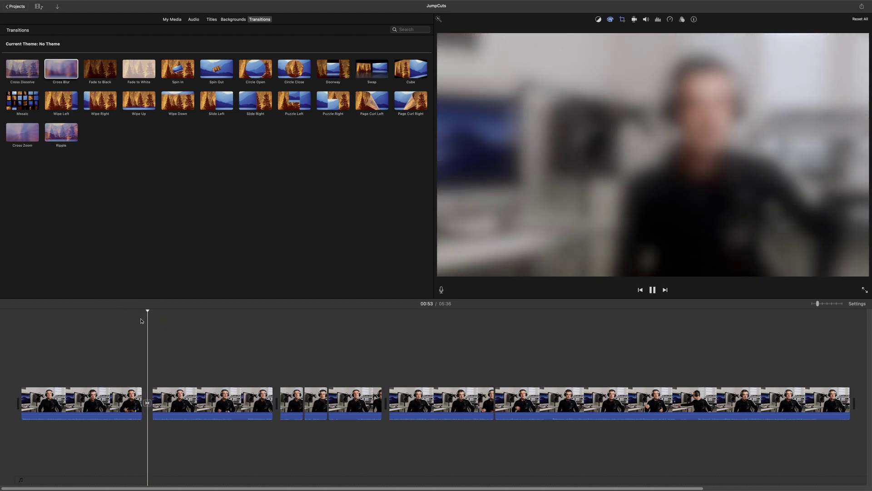
pyautogui.click(150, 314)
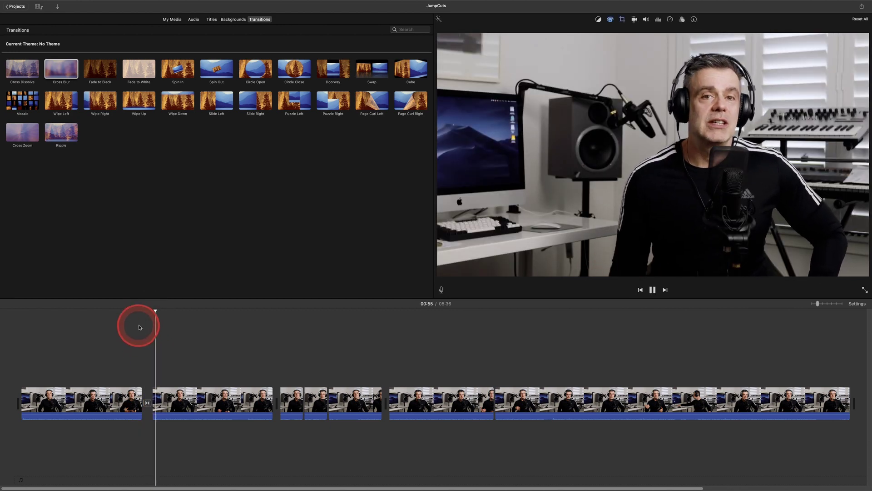
# - Replace the Cross Blur with a Doorway transition and preview it
pyautogui.click(325, 88)
pyautogui.moveTo(326, 88); pyautogui.dragTo(148, 402)
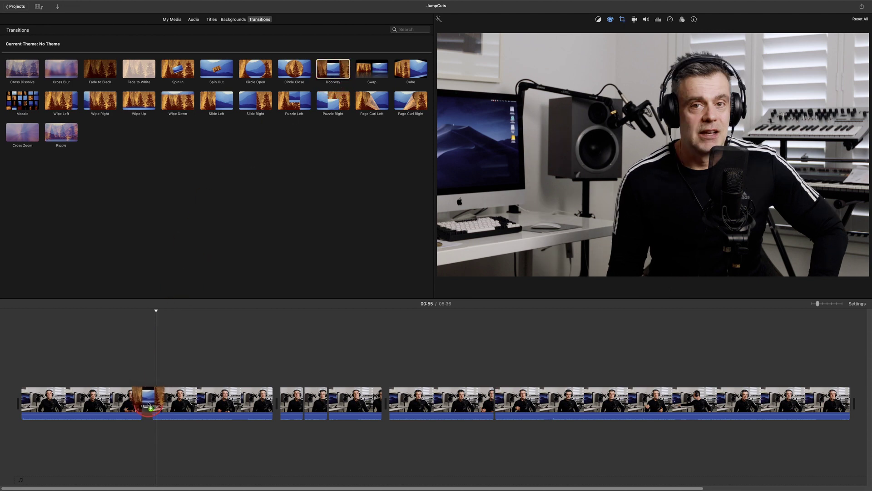
pyautogui.click(125, 337)
pyautogui.click(253, 366)
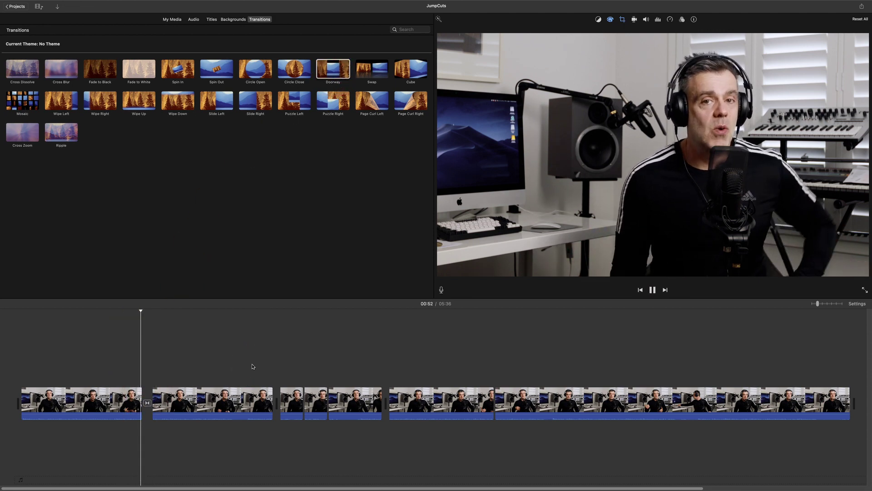
pyautogui.click(284, 223)
# - Try Swap, then settle on a Cube transition, previewing it from 00:49
pyautogui.click(379, 77)
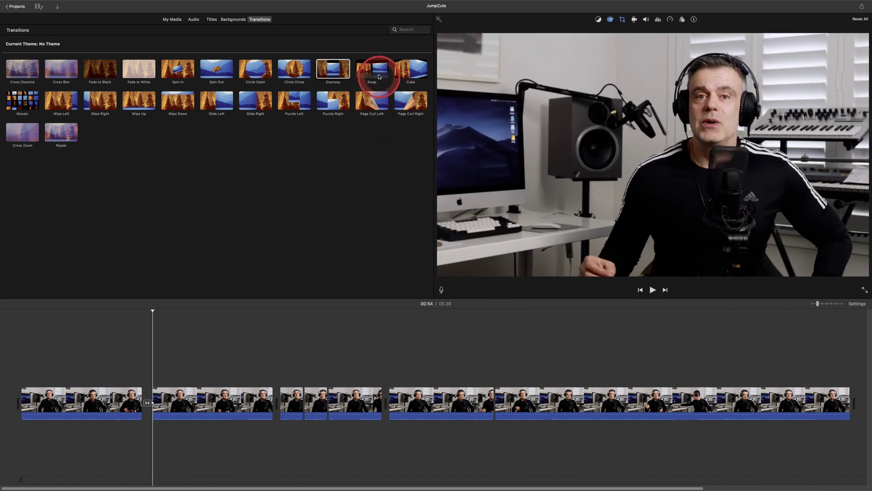
pyautogui.moveTo(380, 76); pyautogui.dragTo(146, 398)
pyautogui.click(140, 328)
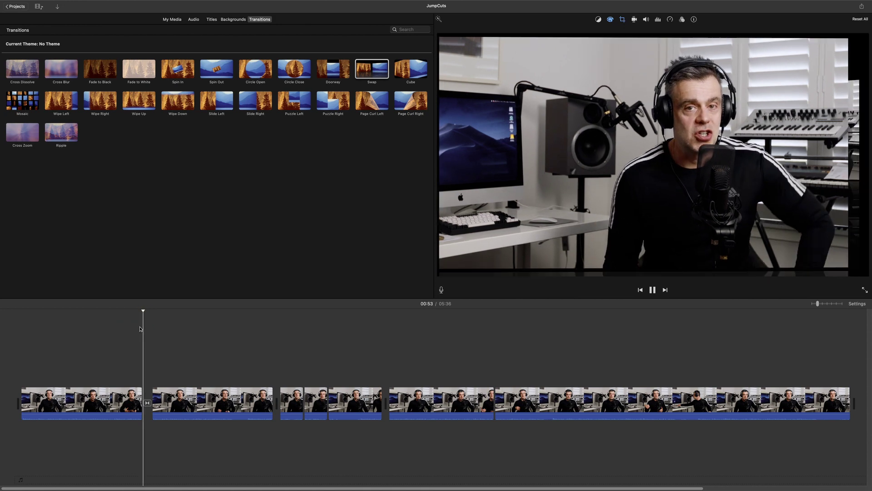
pyautogui.click(382, 154)
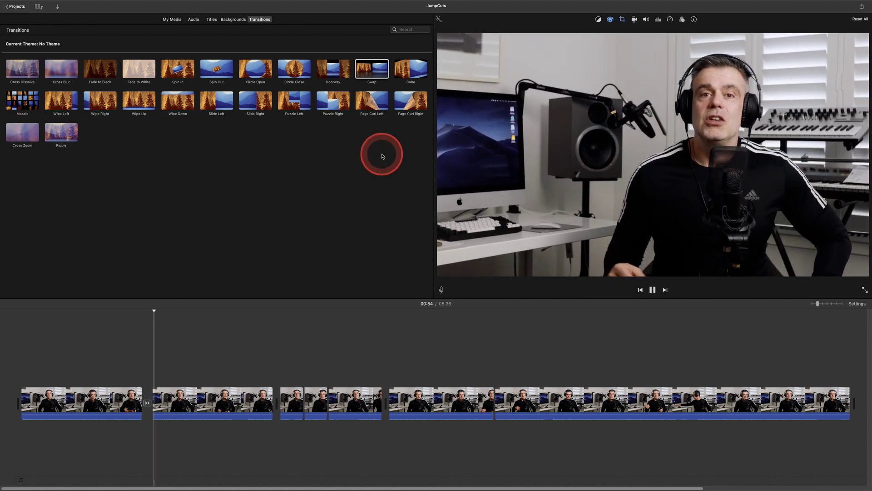
pyautogui.moveTo(410, 69); pyautogui.dragTo(147, 402)
pyautogui.click(132, 335)
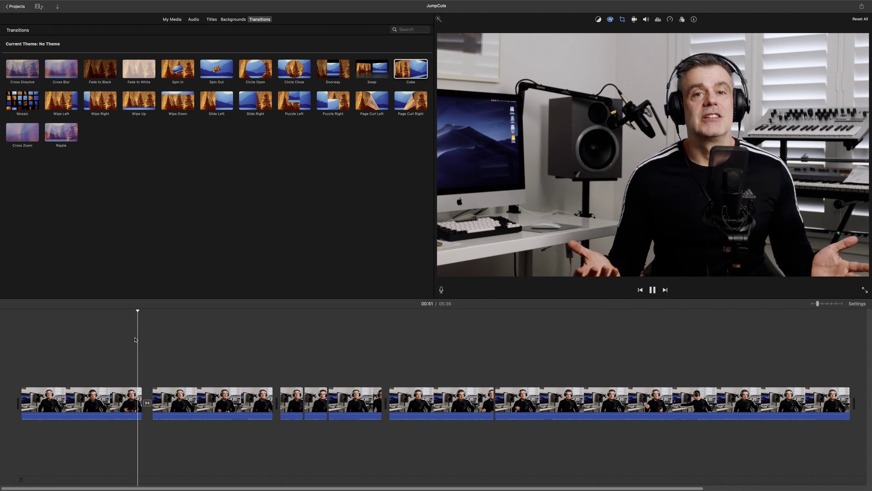
pyautogui.click(209, 325)
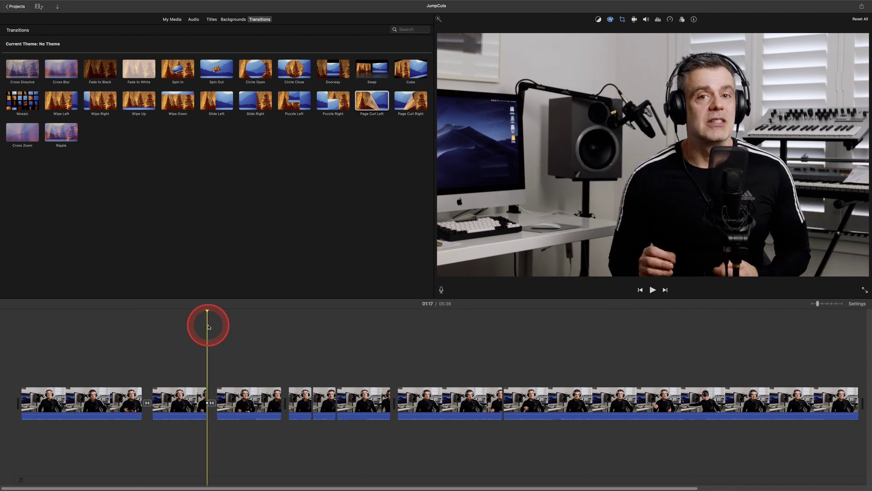
# - Change the Page Curl Left transition's duration, apply it, and preview from 01:15
pyautogui.press('space')
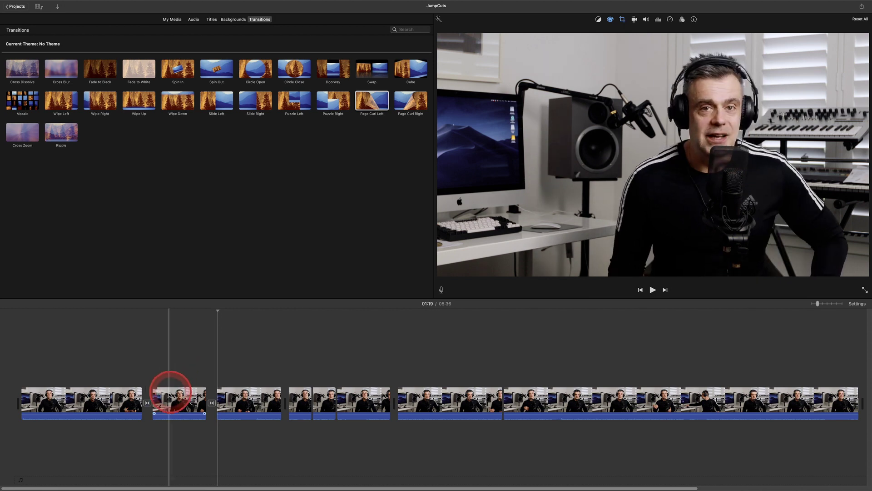
pyautogui.doubleClick(211, 404)
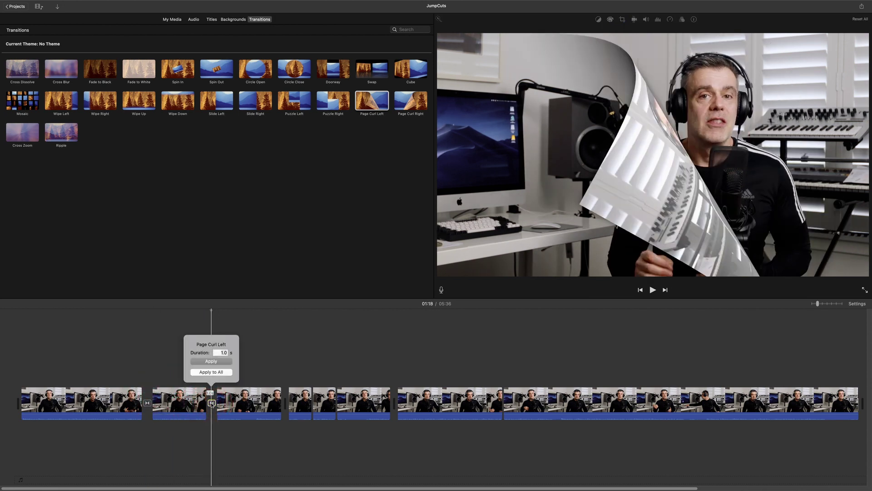
pyautogui.click(222, 352)
pyautogui.click(212, 372)
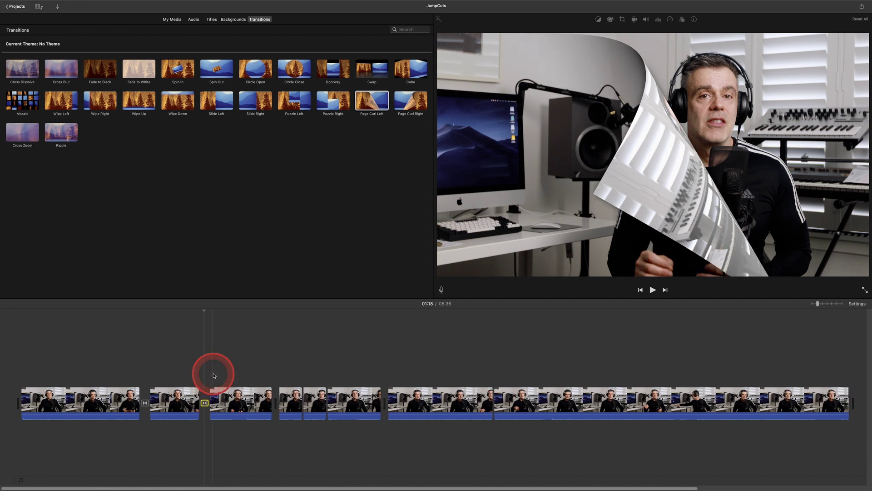
pyautogui.moveTo(214, 376); pyautogui.dragTo(197, 326)
pyautogui.press('space')
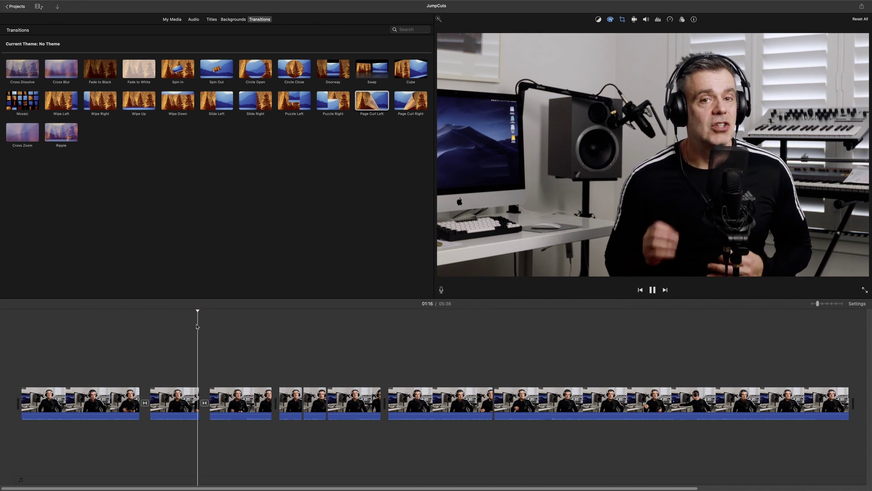